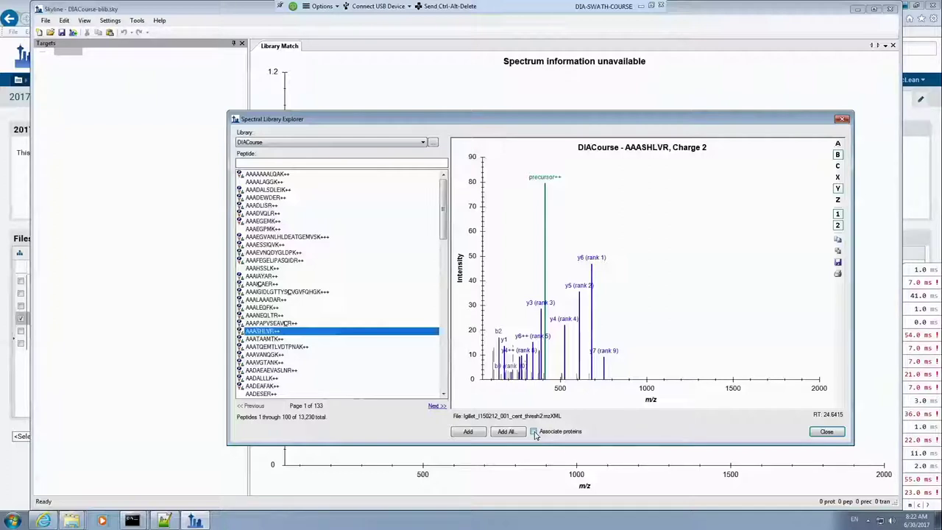
Try to add the library peptide AAASHLVR with protein association enabled, and close the Spectral Library Explorer.
click(534, 433)
click(468, 432)
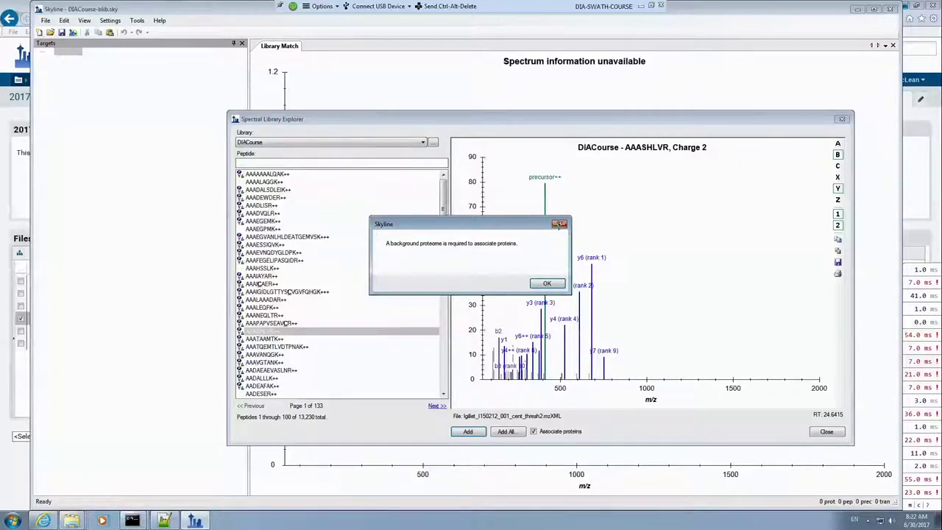
click(560, 224)
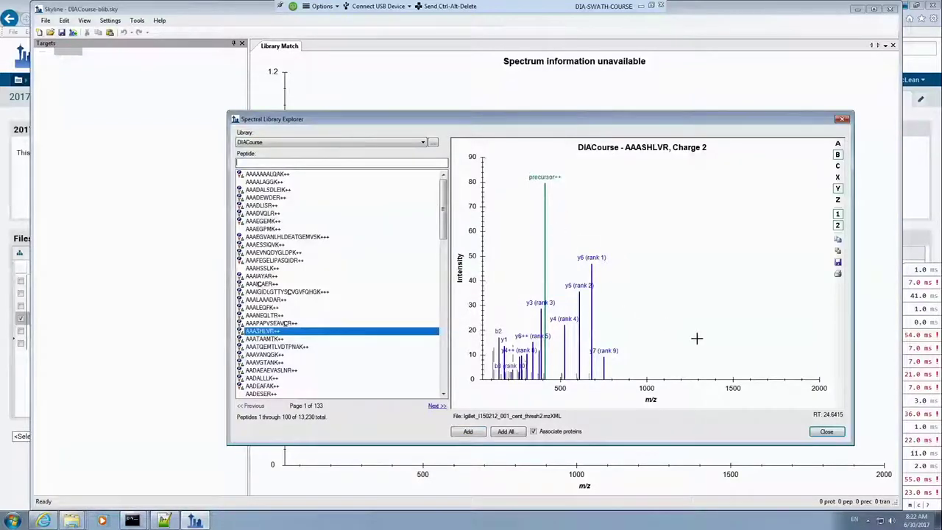
click(828, 432)
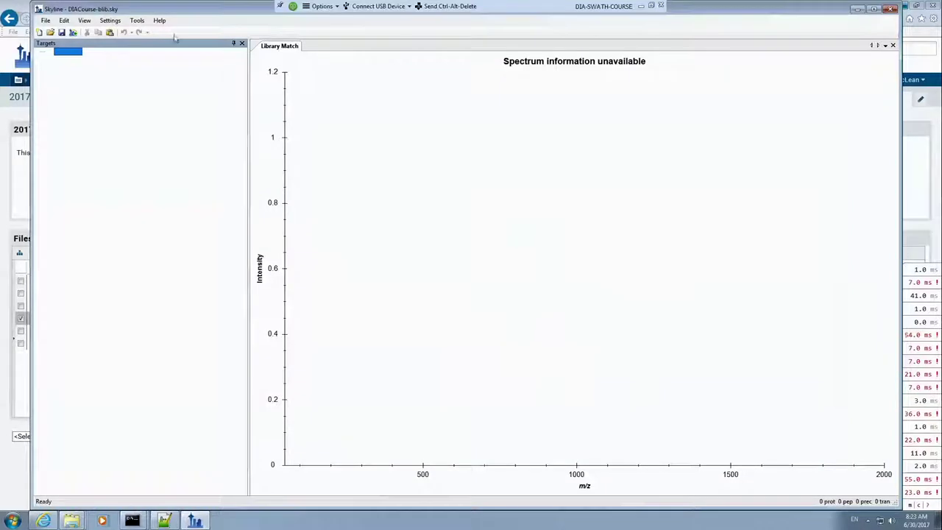
In the peptide digestion settings, start a new background proteome and name it HYE DIACourse.
click(110, 19)
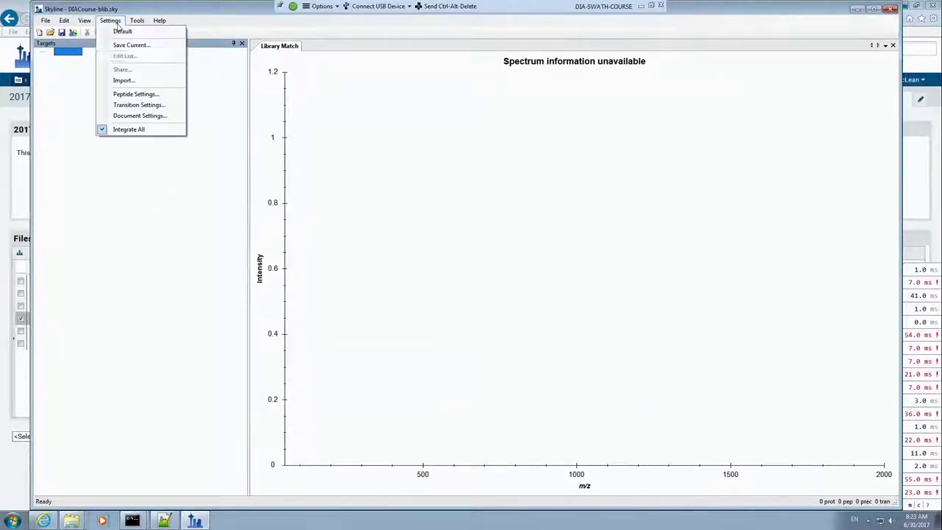
click(136, 95)
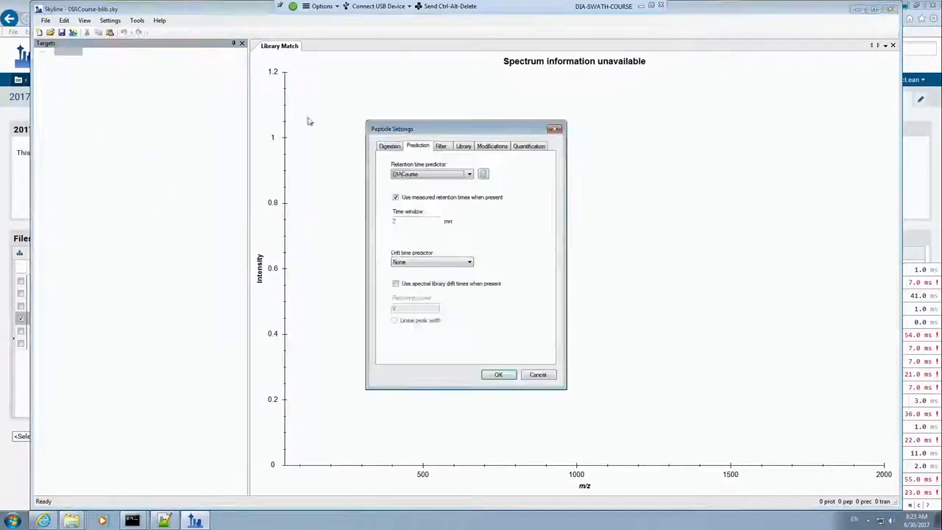
click(388, 146)
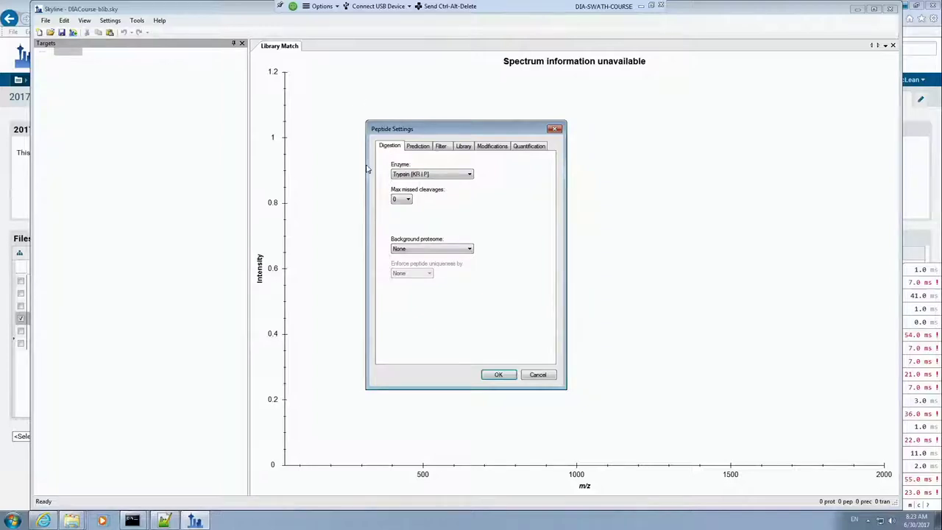
click(436, 254)
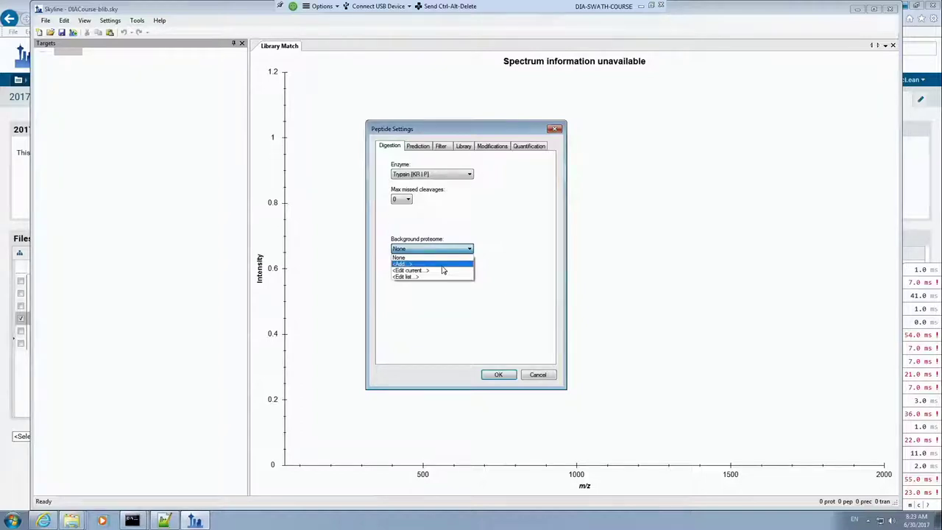
click(442, 264)
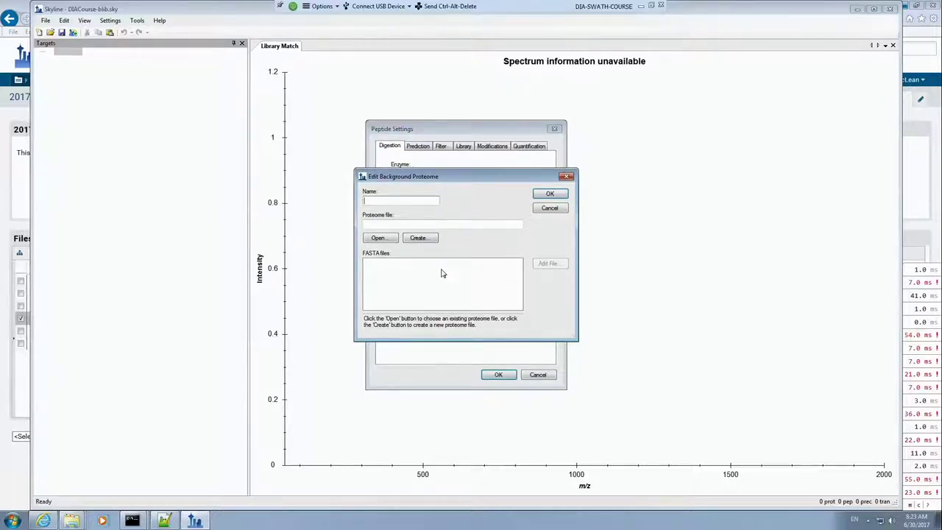
text(HYE Dia)
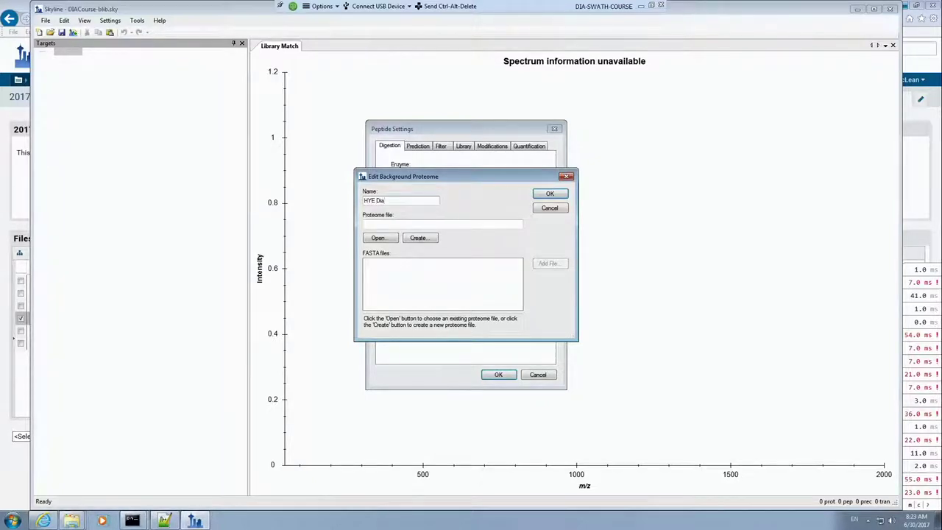
text( DID)
key(BackSpace)
text(A)
Create the proteome file HYE DIACourse in the DIA_Course Data folder.
click(416, 239)
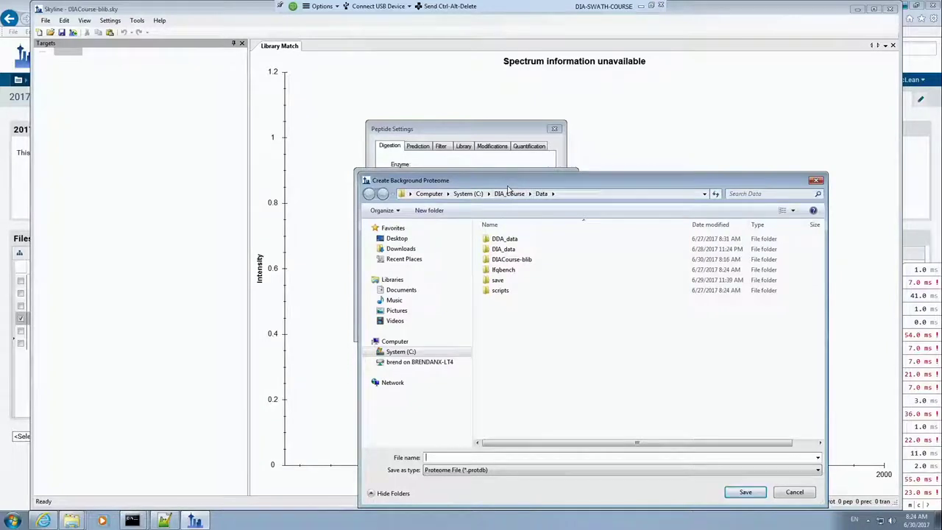
drag(508, 186, 505, 261)
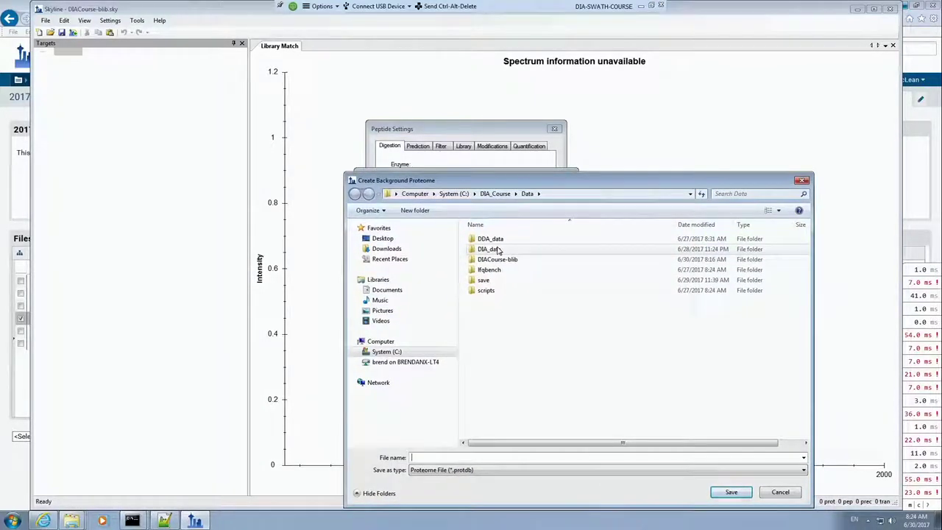
text(HYE)
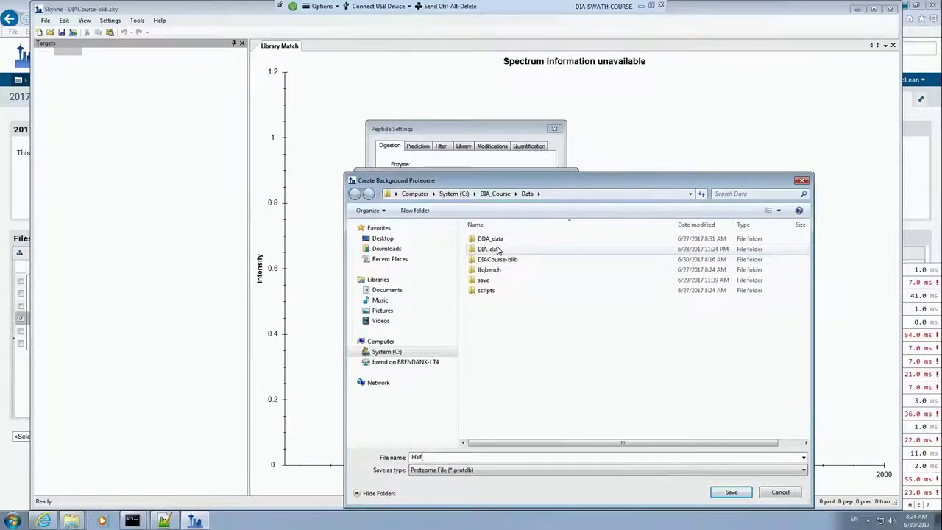
text( DIAcourse)
key(BackSpace)
key(BackSpace)
key(BackSpace)
text(Course)
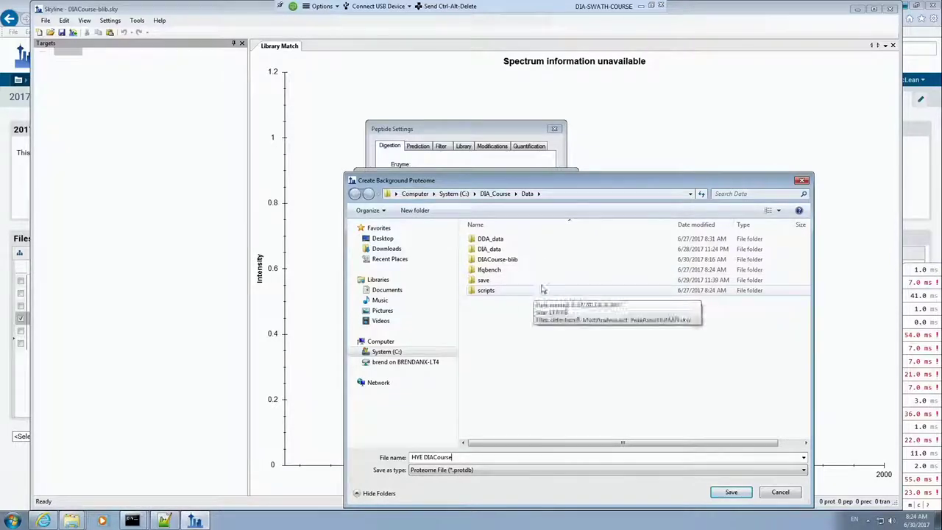
drag(534, 190, 438, 129)
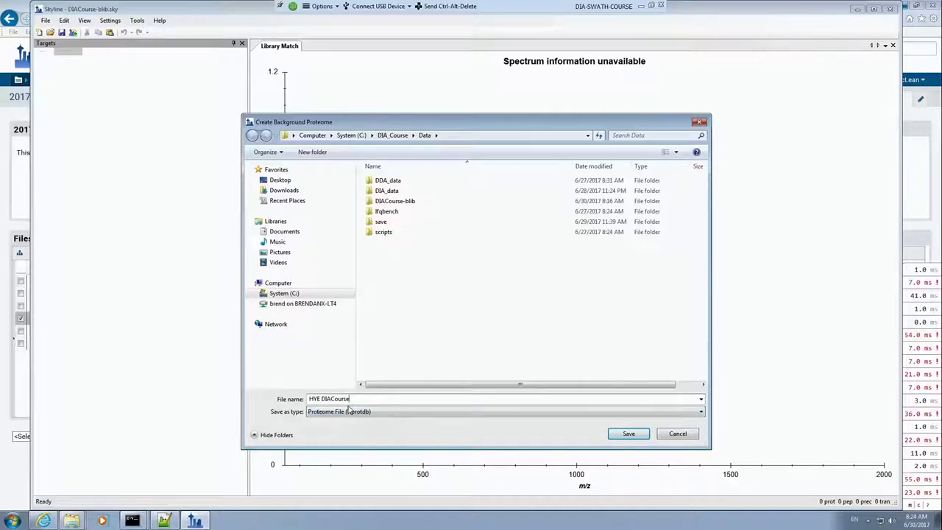
click(623, 437)
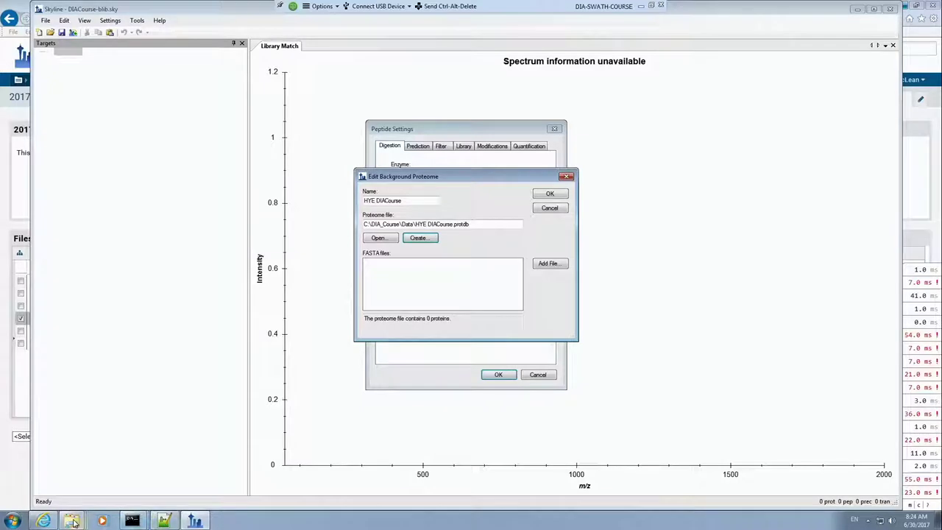
Examine napedro_3mixed_human_yeast_ecoli_20140403_iRT_reverse.fasta from the Data folder in Notepad++, close it and return to Skyline.
mouse_move(74, 521)
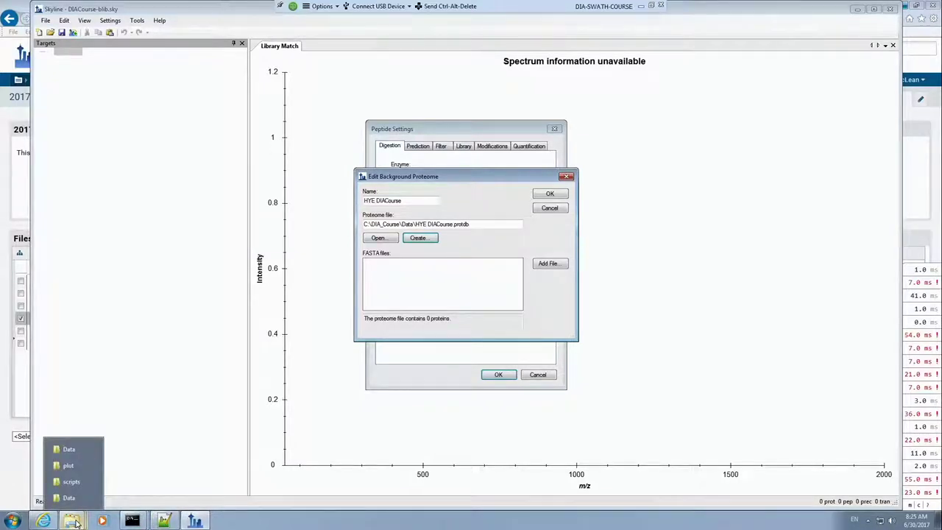
click(69, 452)
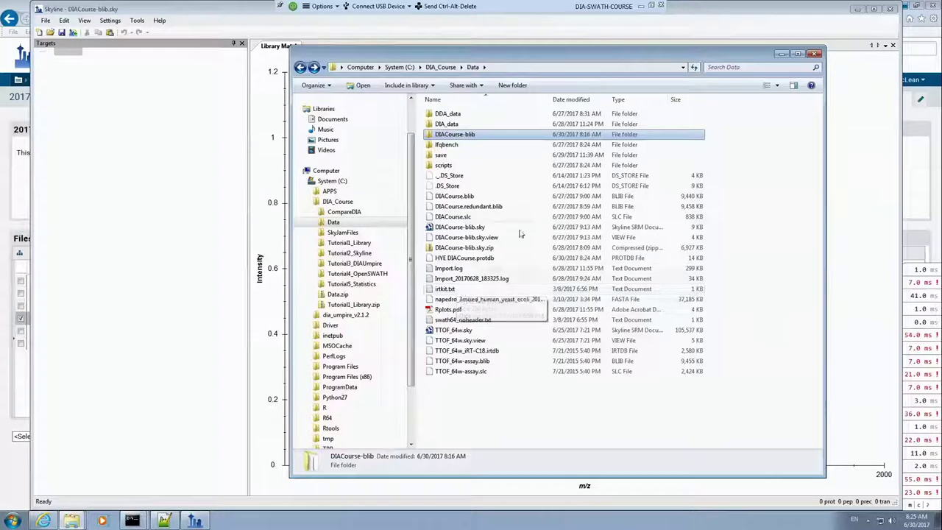
drag(549, 99, 646, 104)
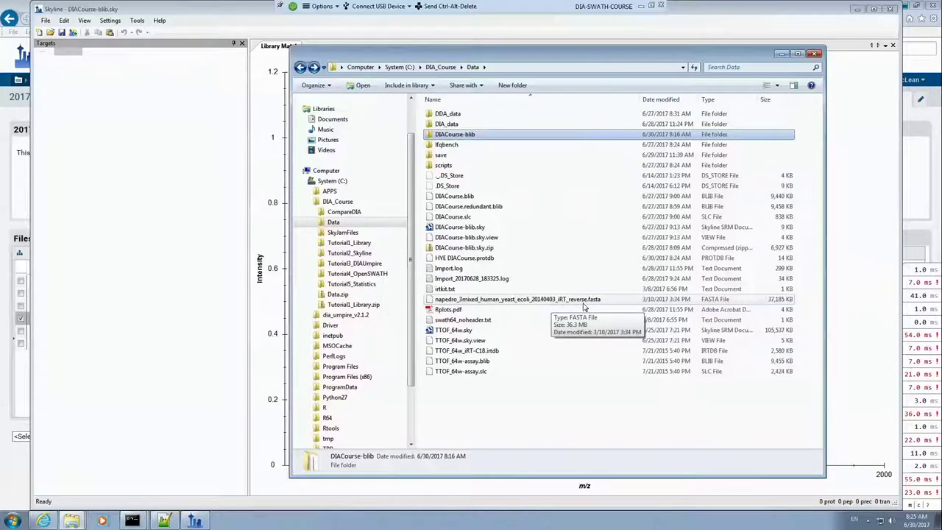
click(557, 302)
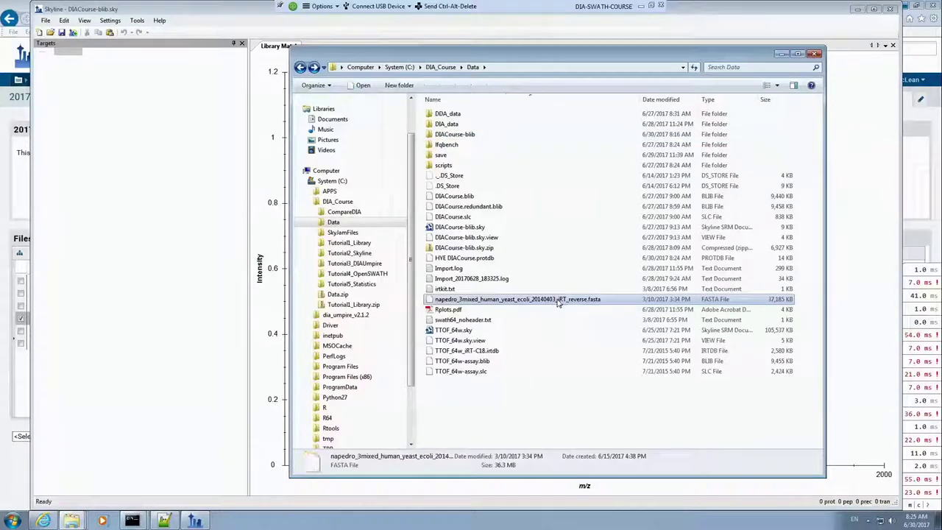
right_click(558, 302)
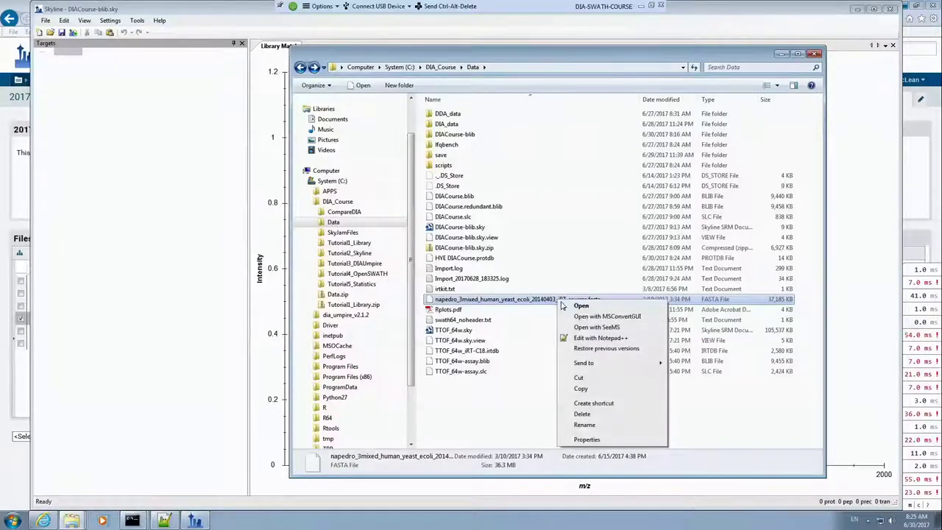
click(582, 338)
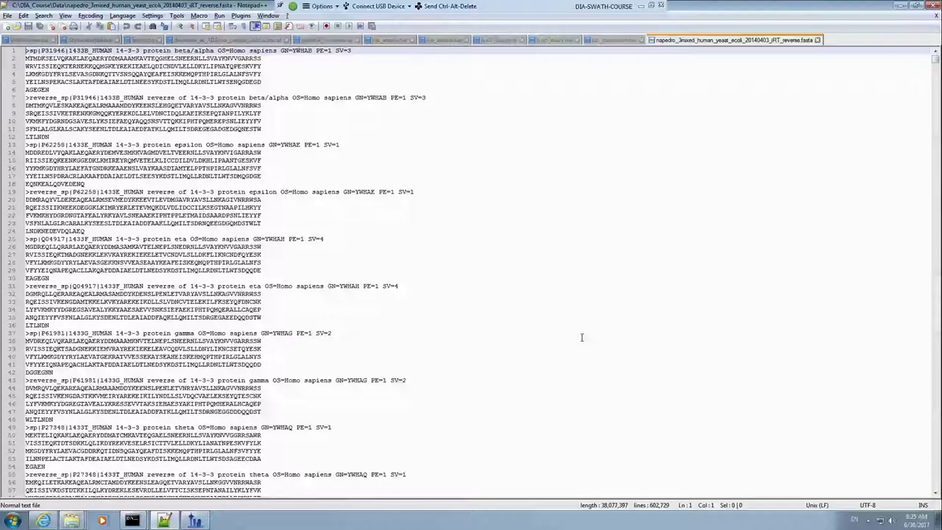
click(817, 40)
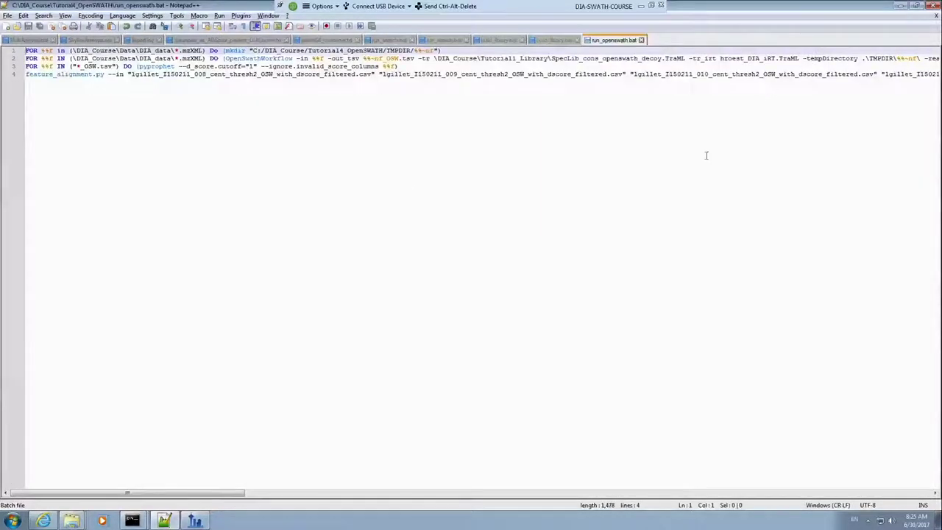
click(902, 6)
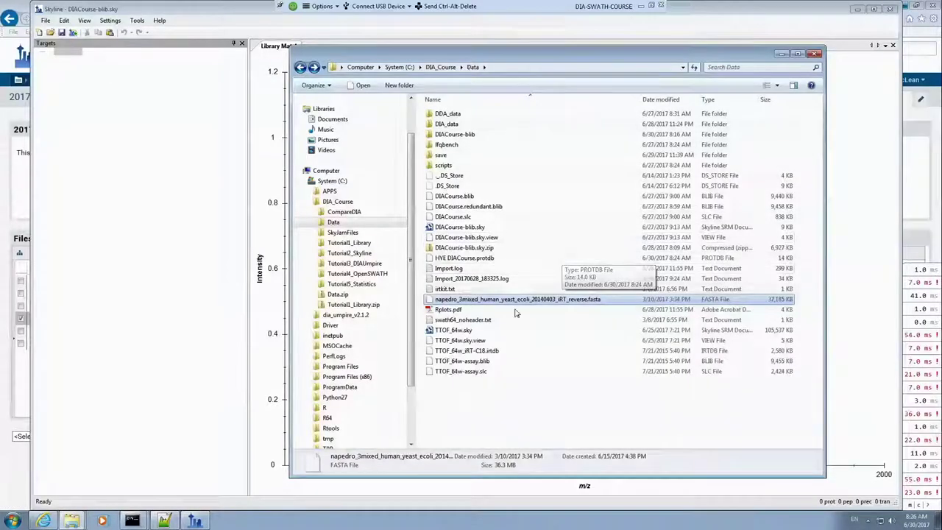
key(Escape)
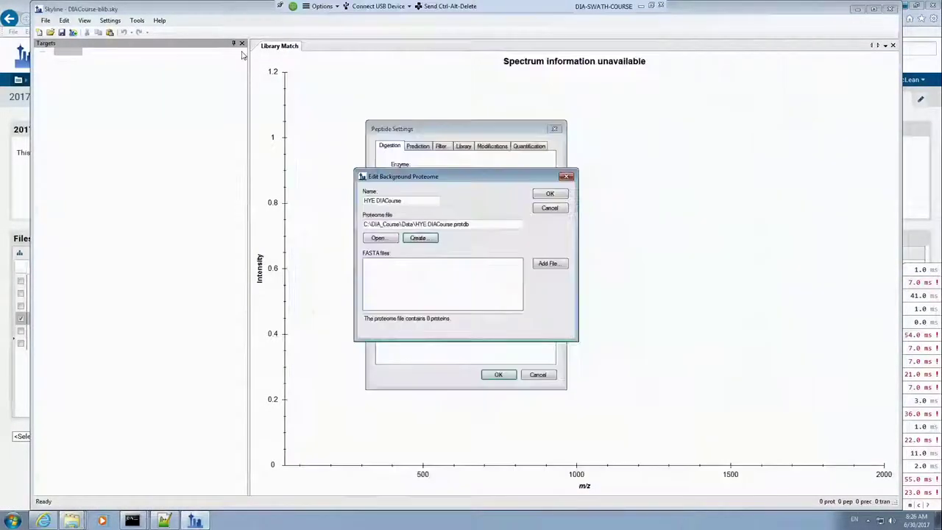
Add napedro_3mixed_human_yeast_ecoli_20140403_iRT_reverse.fasta to the HYE DIACourse background proteome.
click(547, 265)
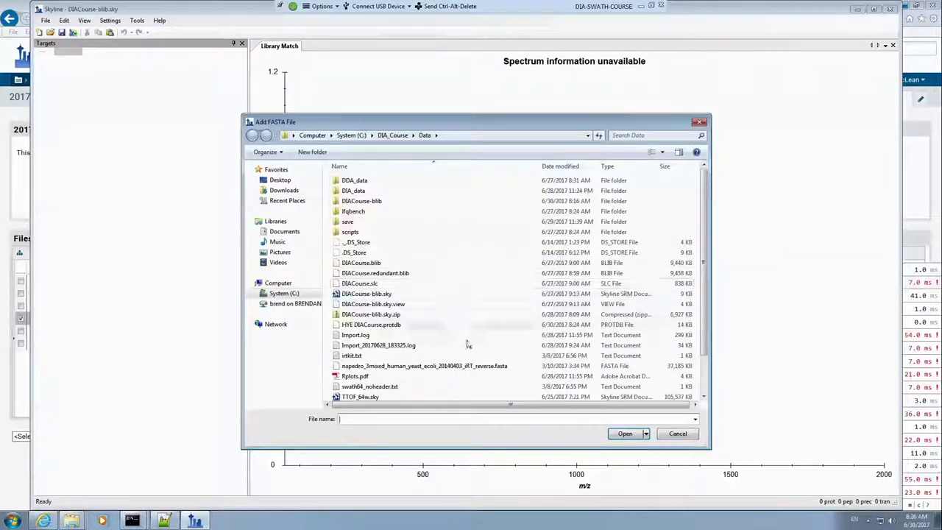
click(464, 367)
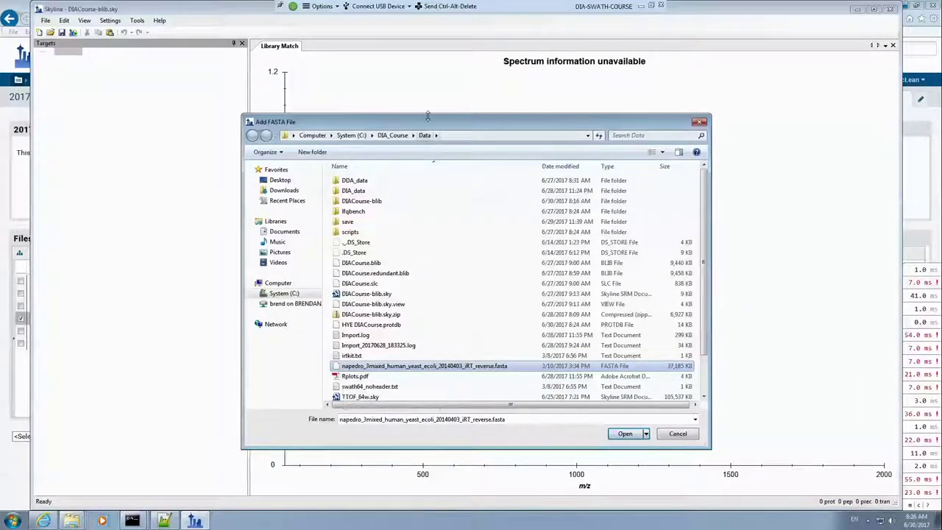
drag(430, 128, 661, 118)
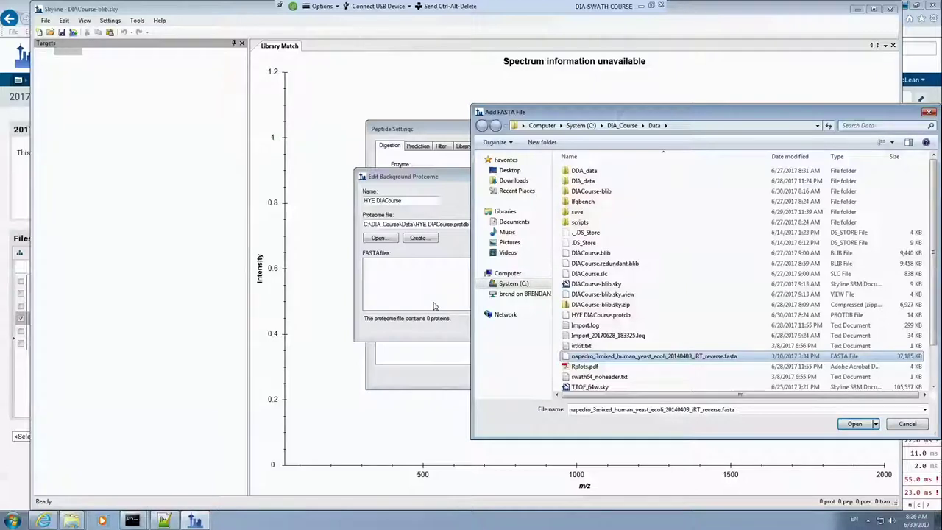
drag(667, 112, 424, 95)
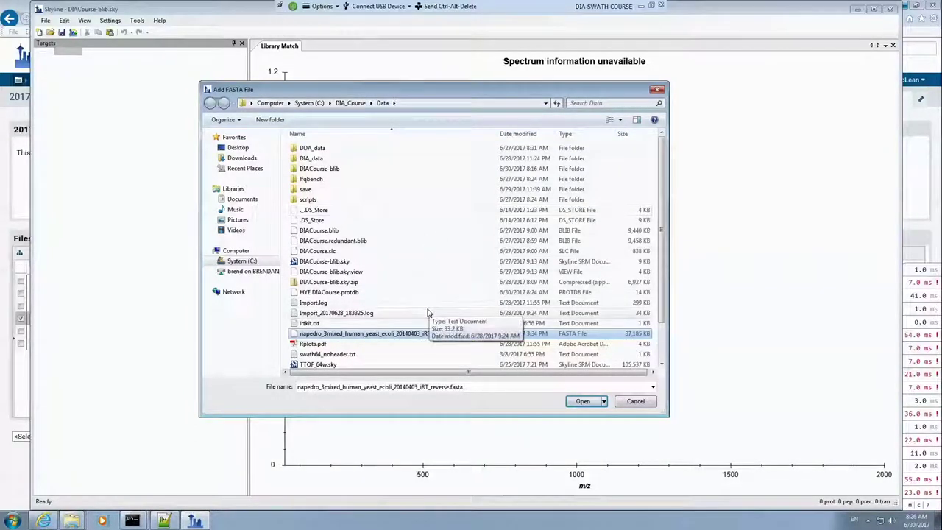
click(578, 404)
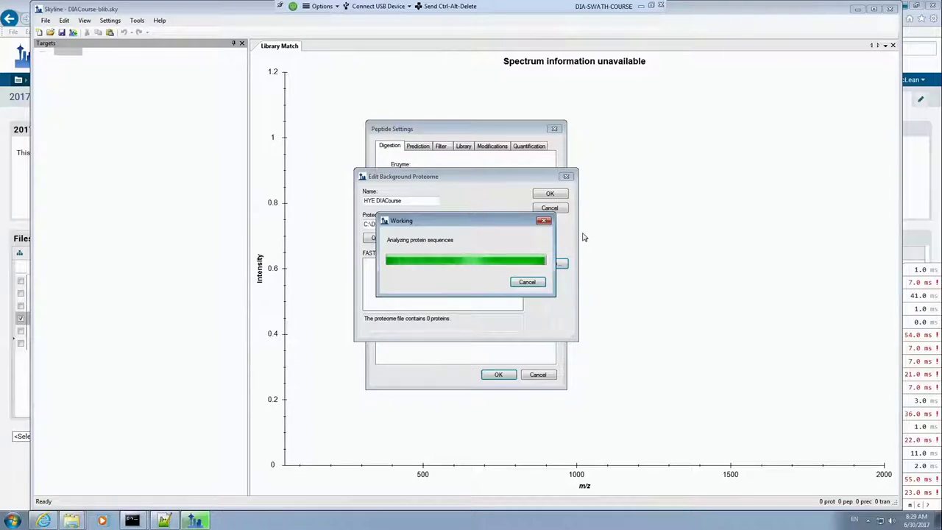
drag(498, 223, 723, 226)
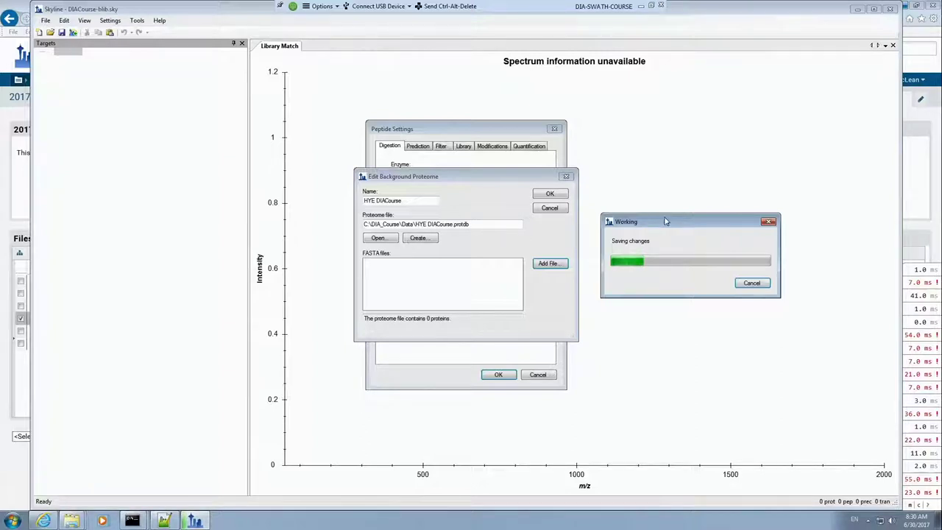
drag(664, 221, 642, 213)
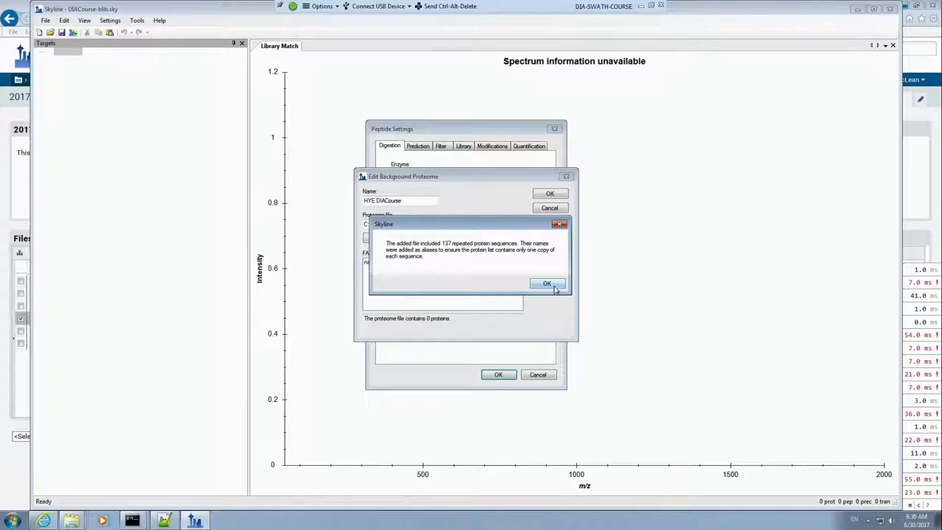
click(547, 284)
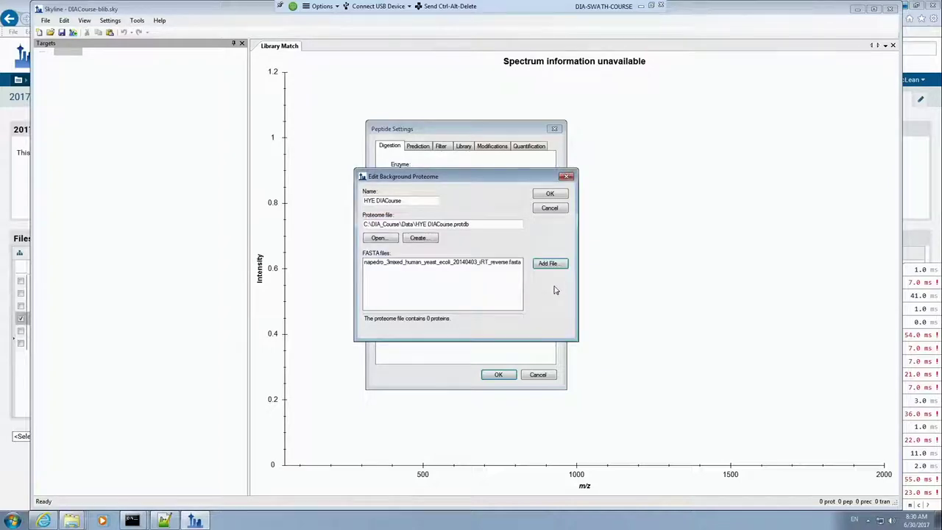
Discard the background proteome definition and close the peptide settings without applying changes.
click(559, 212)
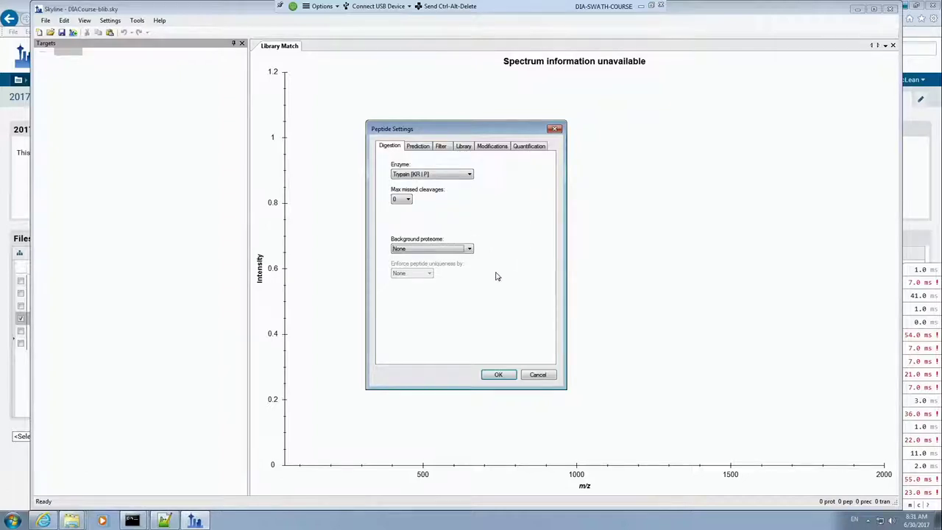
click(538, 375)
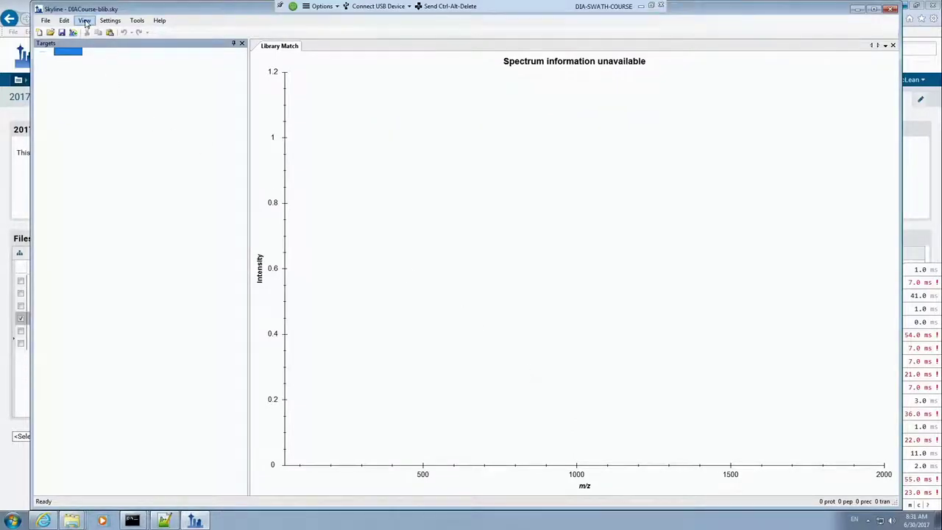
click(64, 22)
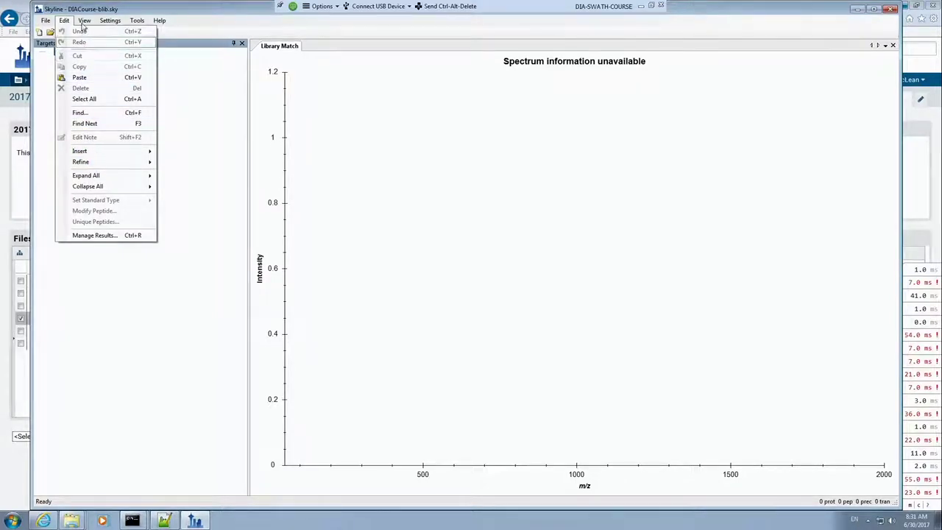
Open the Spectral Library Explorer for the DIACourse library and add peptide AAAAAAALQAK to the targets.
click(83, 26)
click(84, 20)
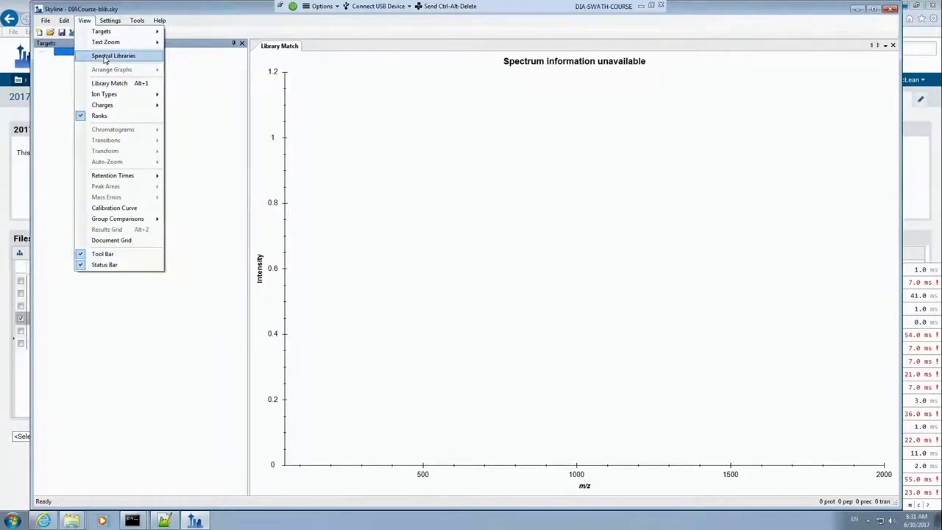
click(106, 57)
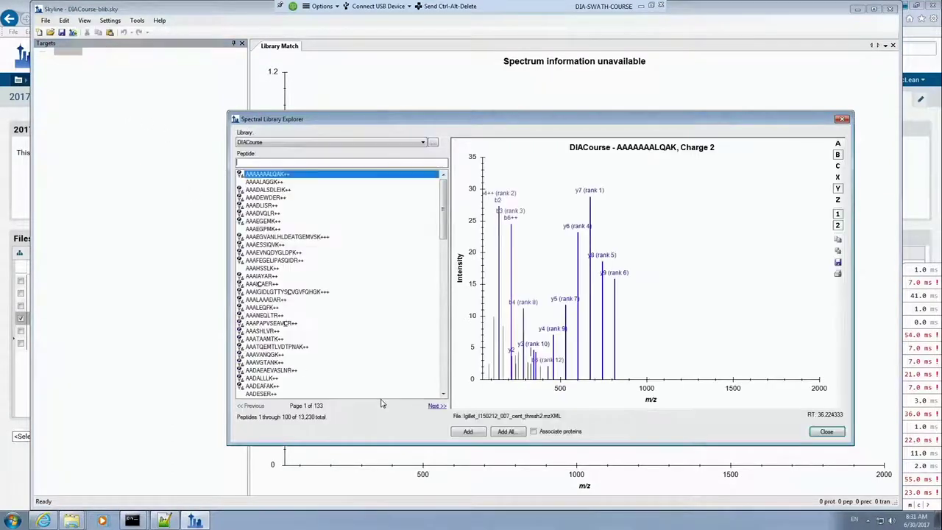
click(468, 432)
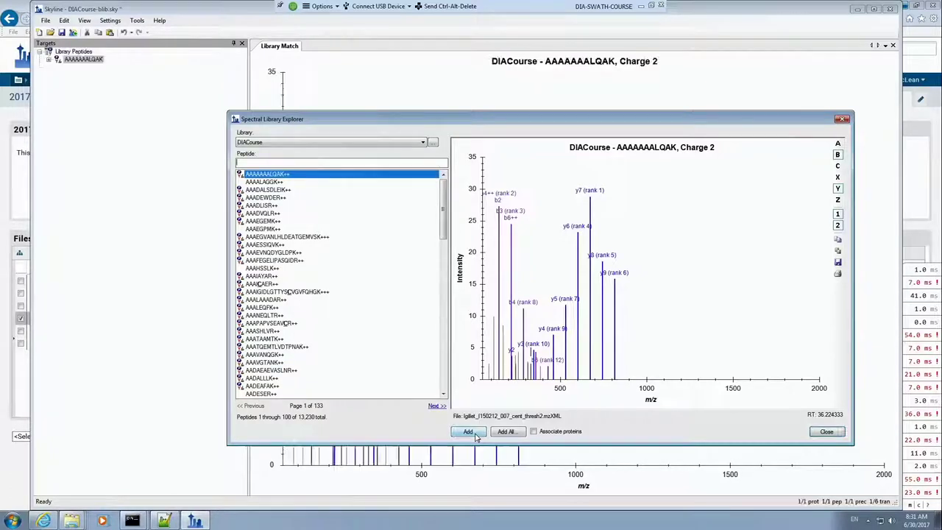
Add the library peptides AAADEWDER and AAANEQLTR to the document's targets.
click(267, 198)
click(475, 432)
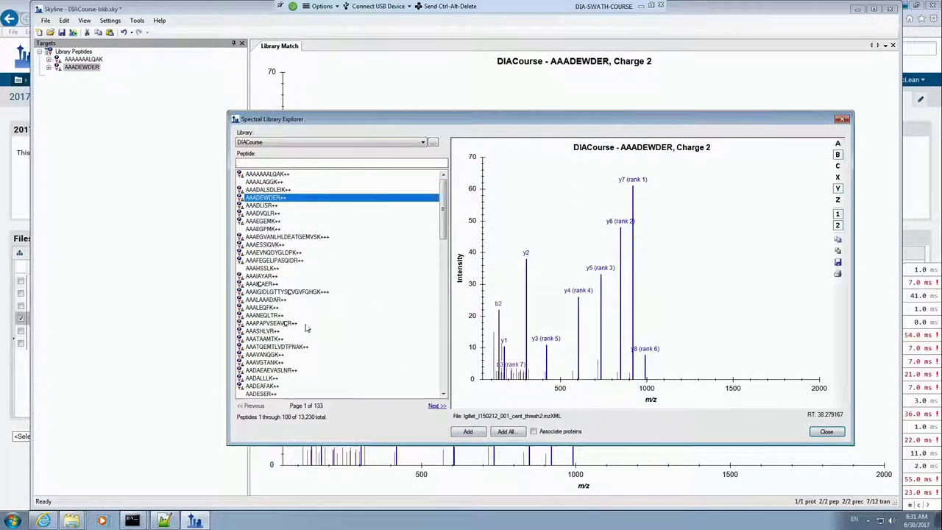
click(289, 315)
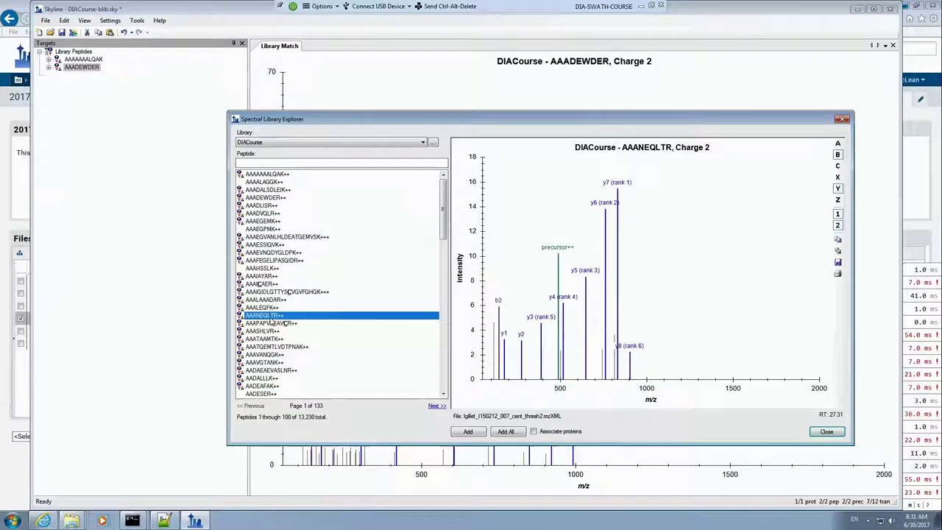
click(468, 433)
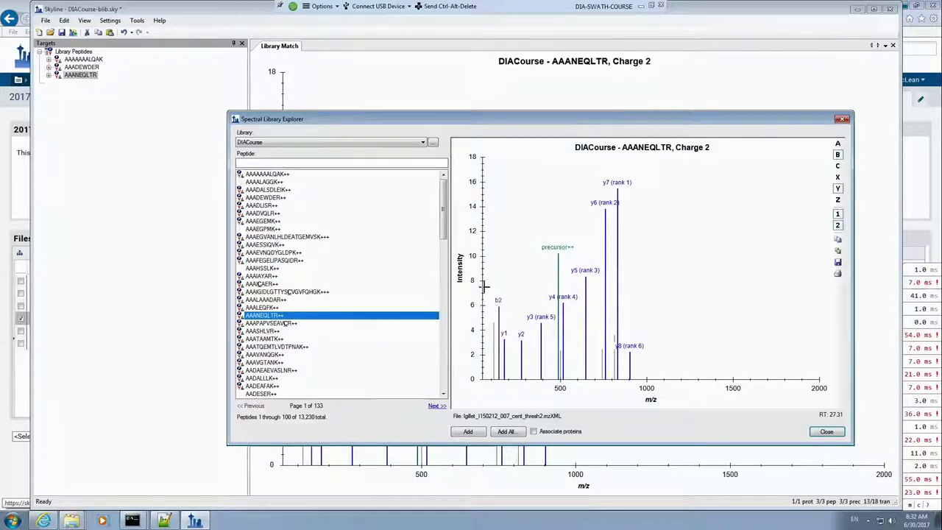
Try to add the library peptide AAAALAGGK, which has no match icon in the peptide list, to the targets.
drag(444, 220, 442, 195)
mouse_move(243, 176)
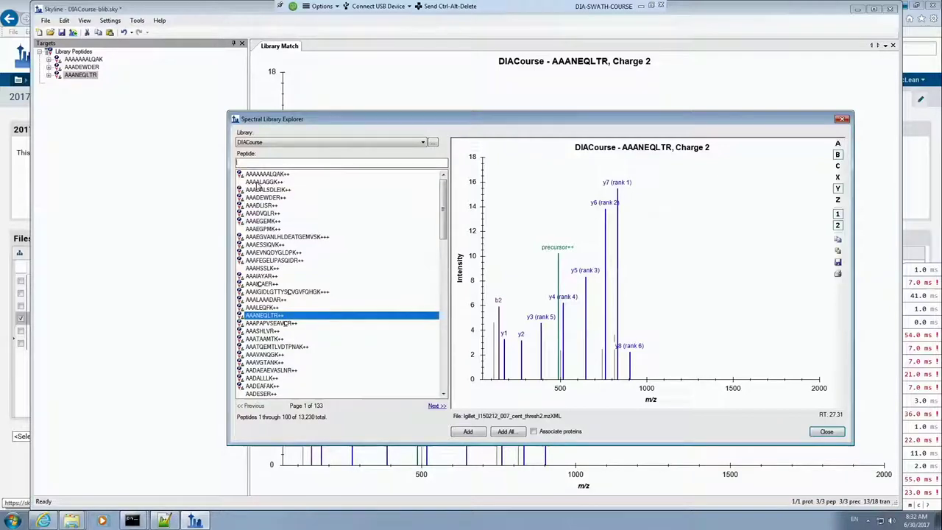
click(249, 184)
click(467, 433)
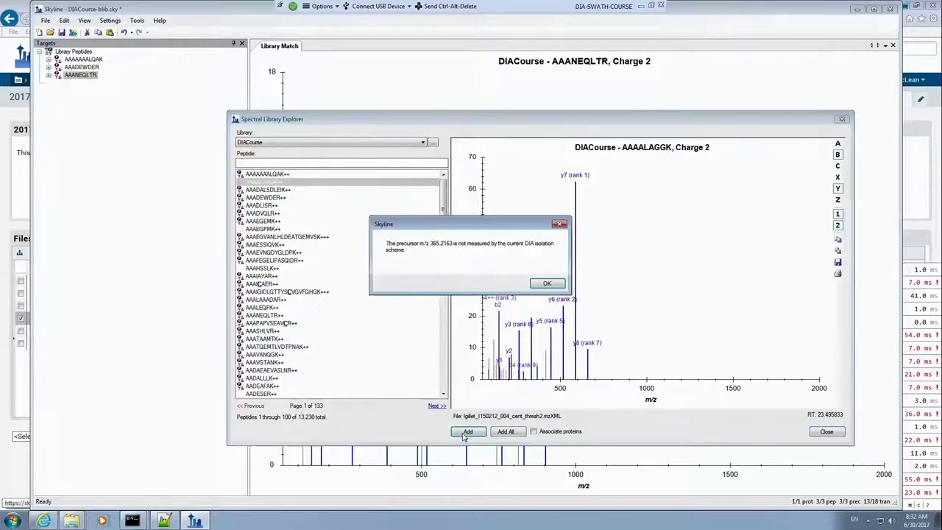